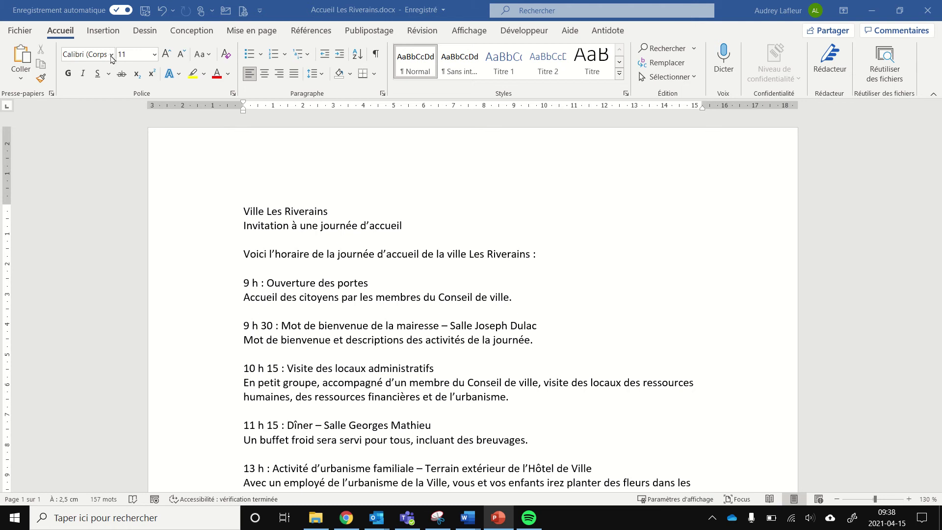
Set the font to Arial for new text at the end of the first line, "Ville Les Riverains"
click(111, 55)
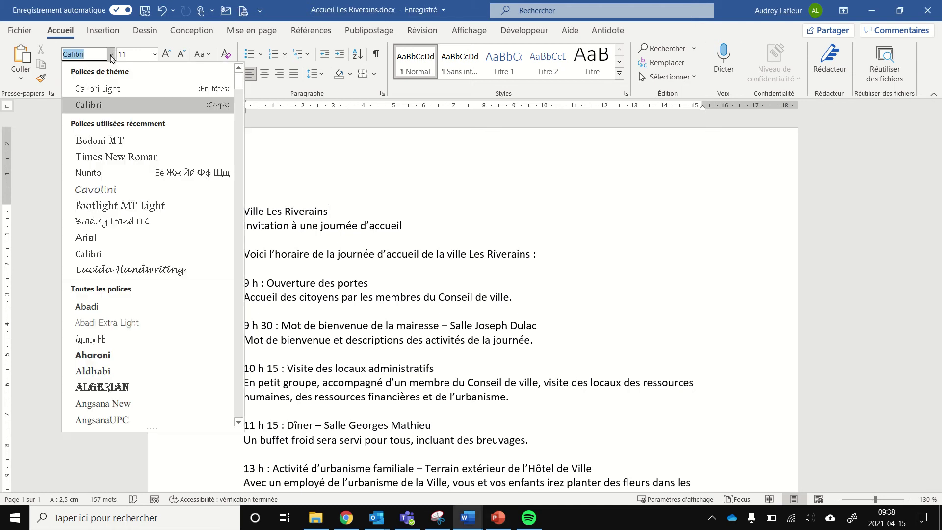
click(112, 55)
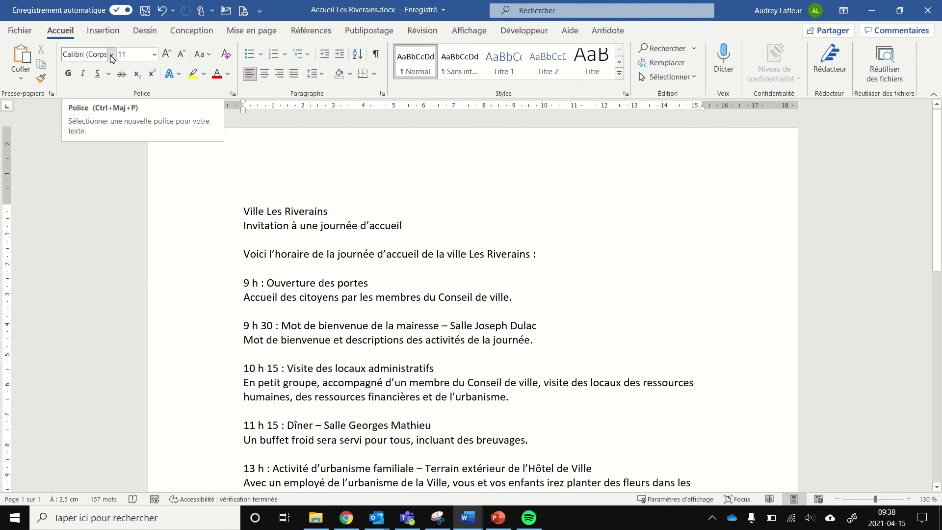
click(112, 55)
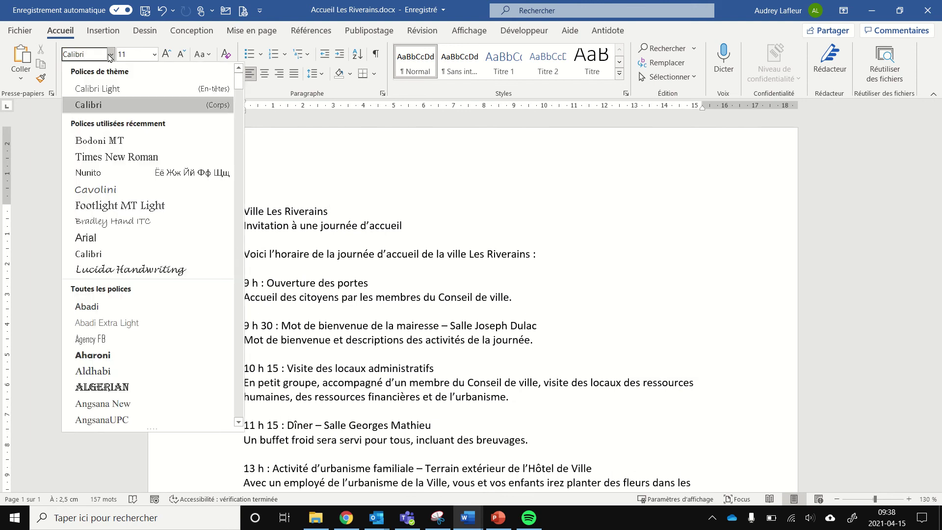
click(98, 57)
click(98, 57)
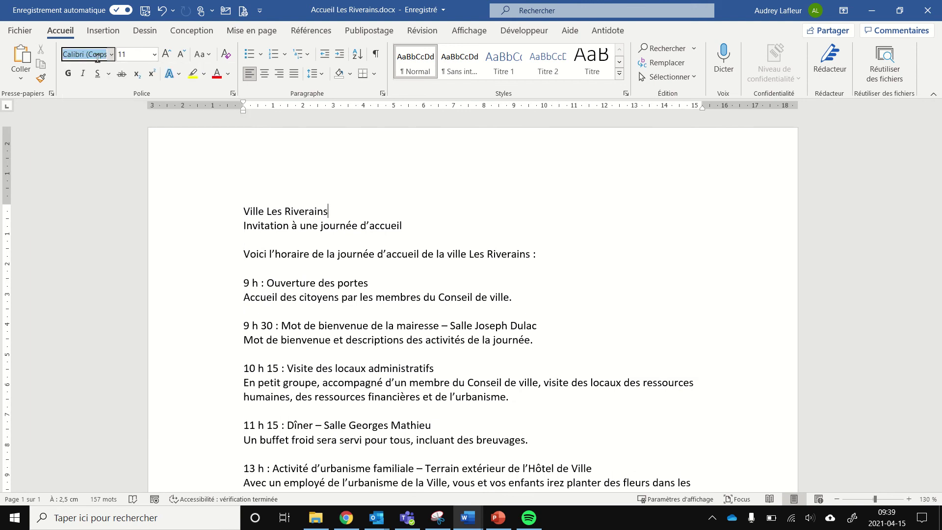
text(Arial)
key(Return)
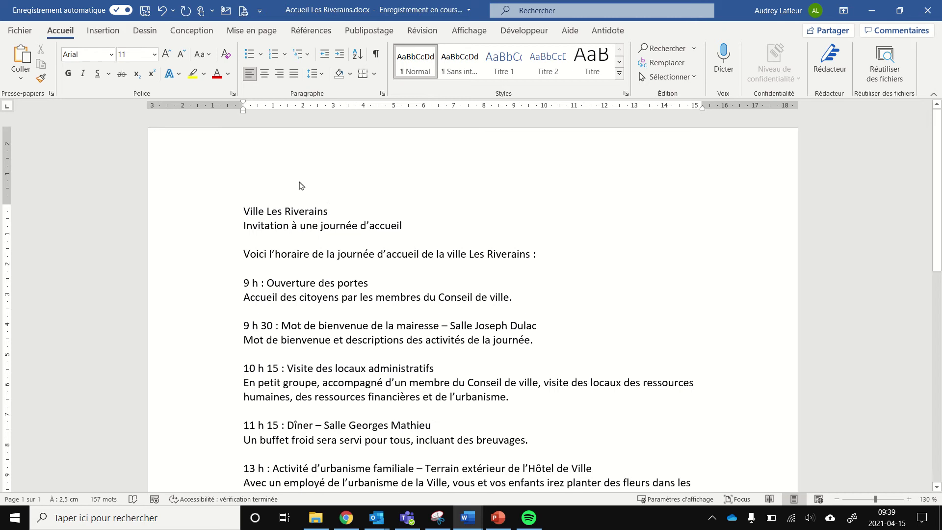
Add the test text "nknonninni" after "Ville Les Riverains" and delete it again
click(328, 189)
text(nknonninni)
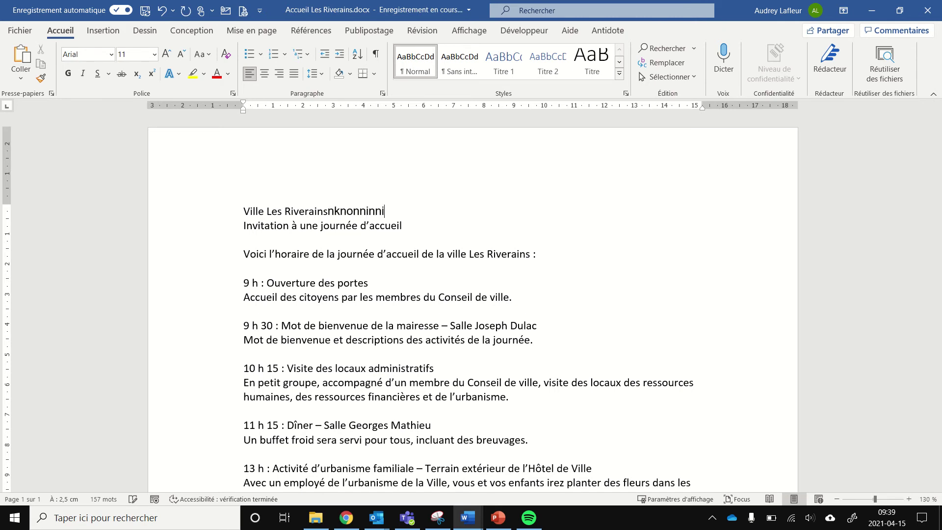
key(BackSpace)
key(BackSpace)
key(BackSpace)
key(BackSpace)
key(BackSpace)
key(BackSpace)
key(BackSpace)
key(BackSpace)
key(BackSpace)
key(BackSpace)
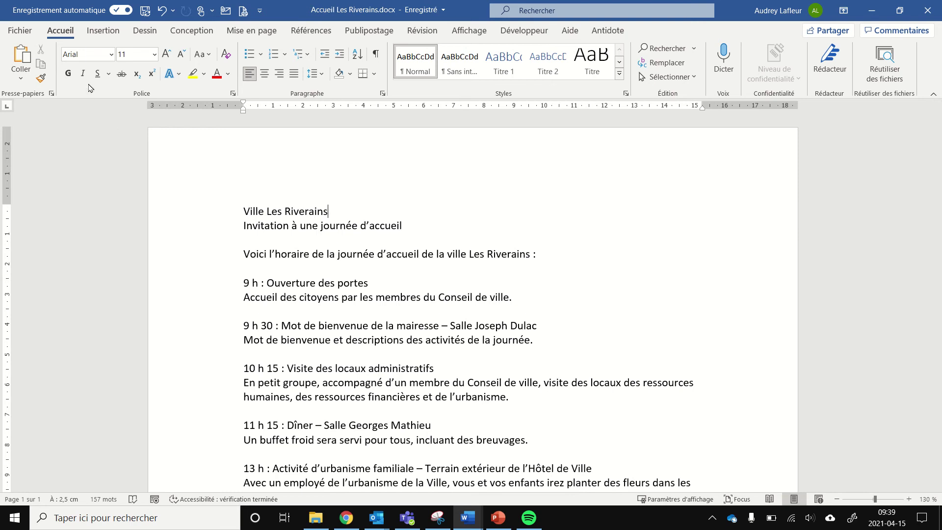
Browse the list of all available fonts without choosing one
click(112, 59)
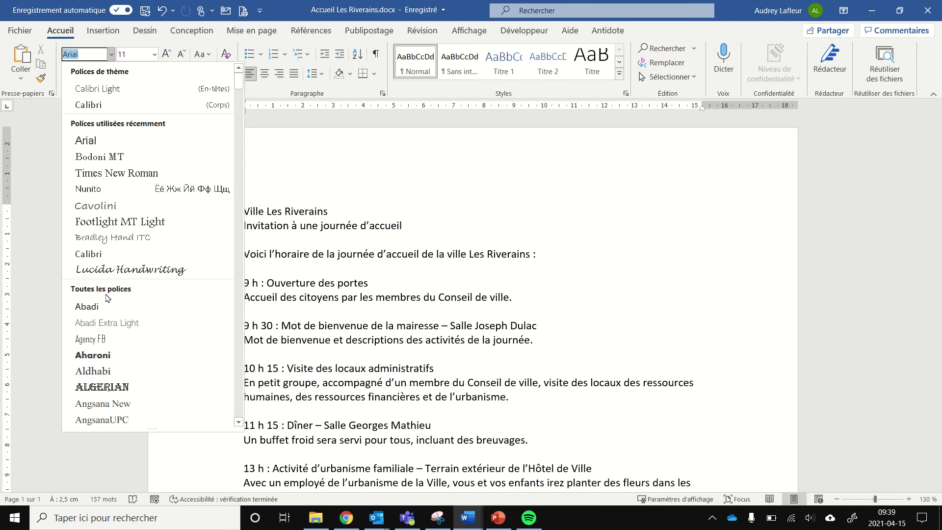
scroll(97, 307, down, 12)
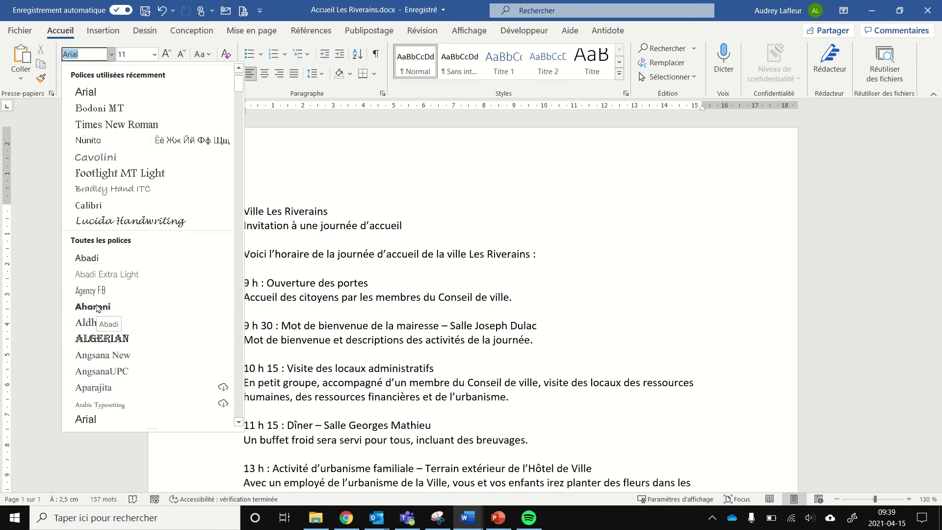
scroll(98, 307, down, 18)
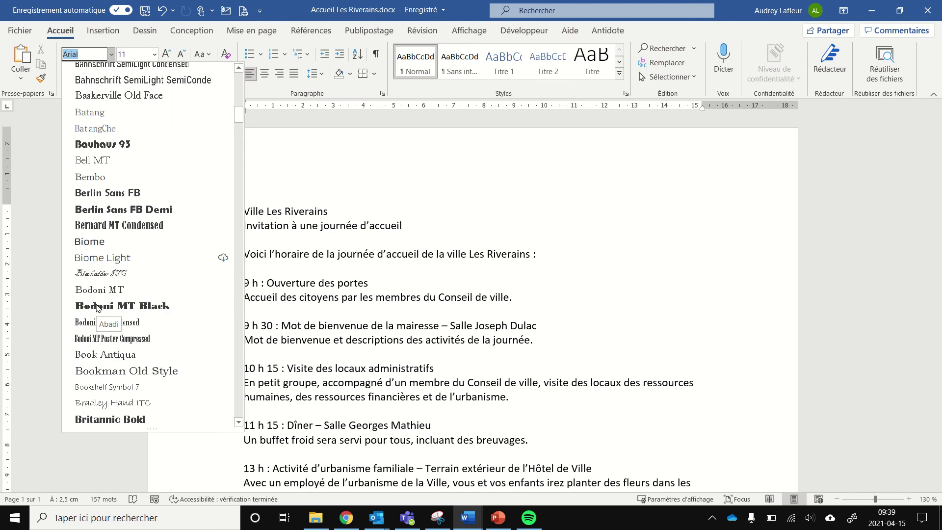
scroll(98, 307, down, 3)
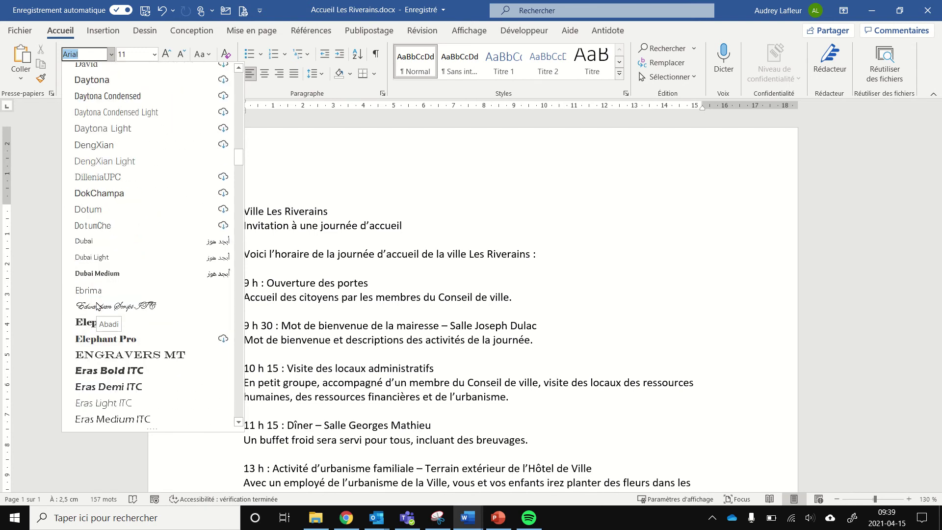
key(Escape)
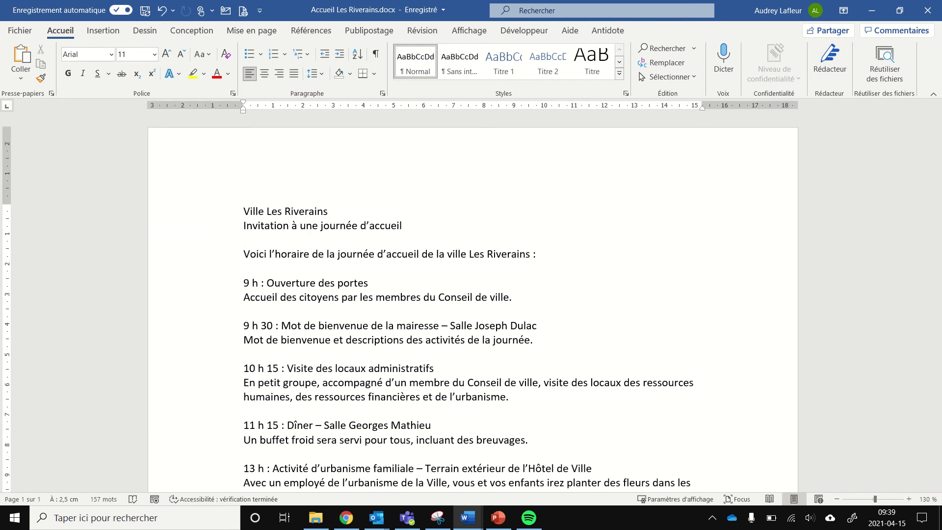
key(alt+Tab)
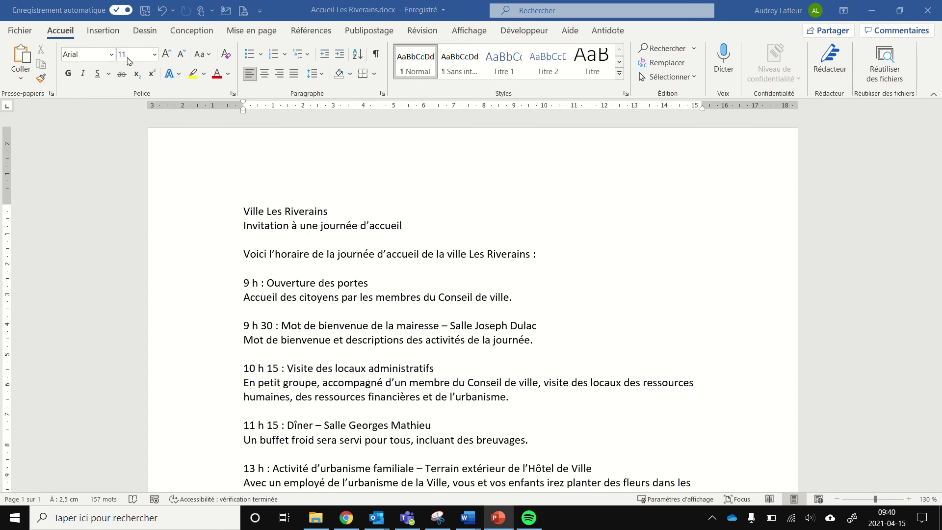
Set the font size to 100 for new text at the end of "Ville Les Riverains"
click(155, 55)
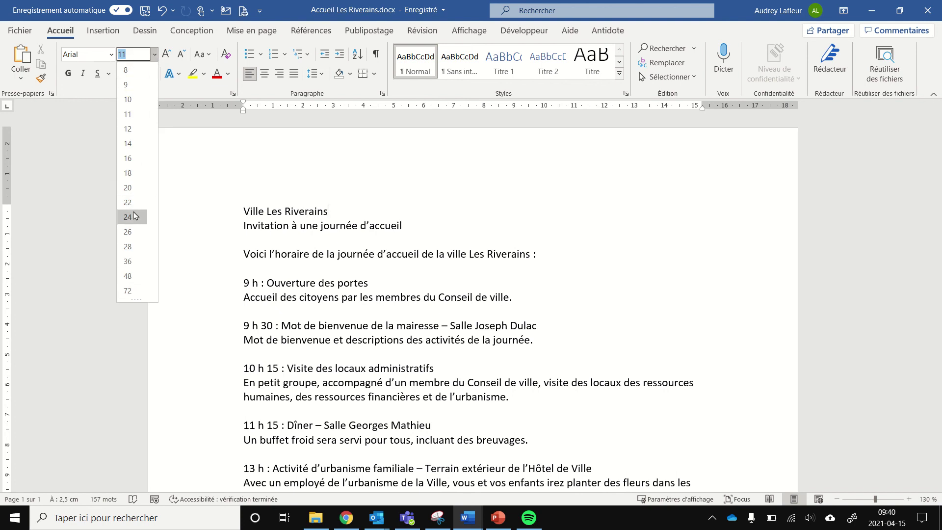
click(127, 56)
double_click(128, 56)
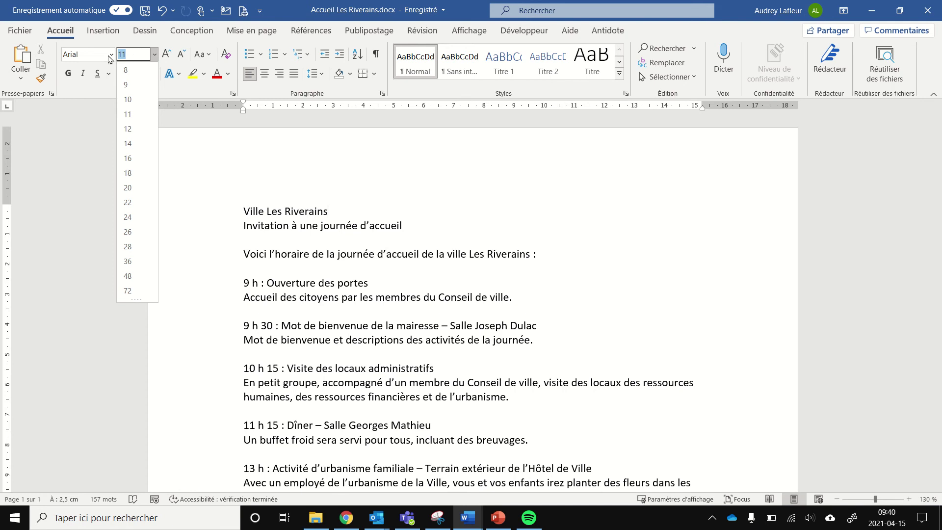
text(100)
key(Return)
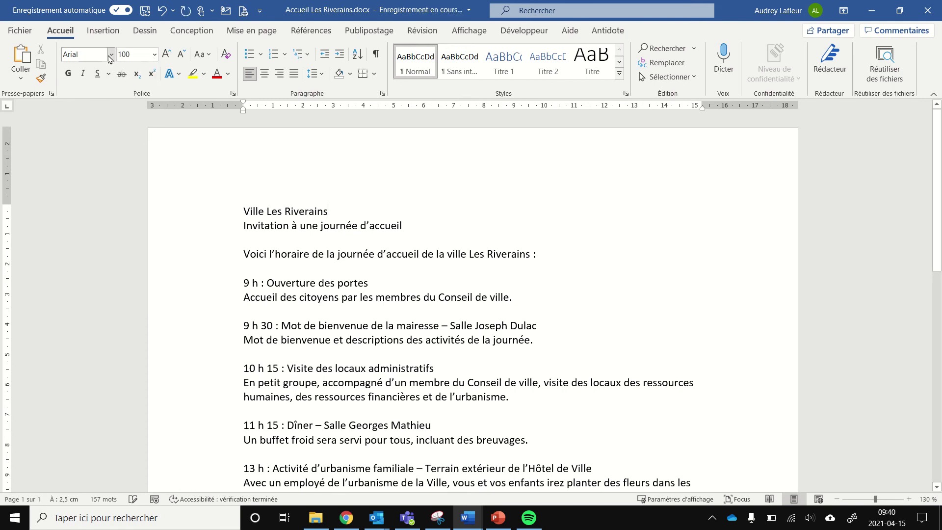
click(336, 210)
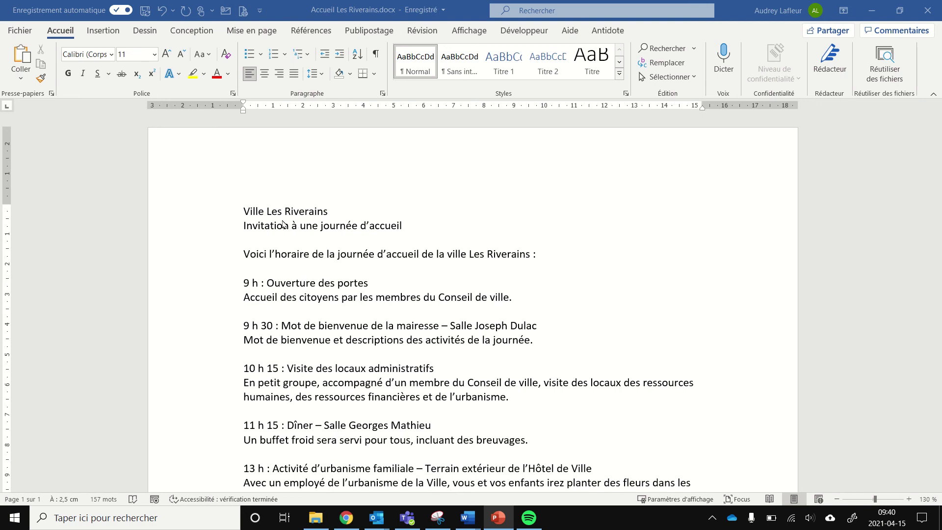
click(244, 212)
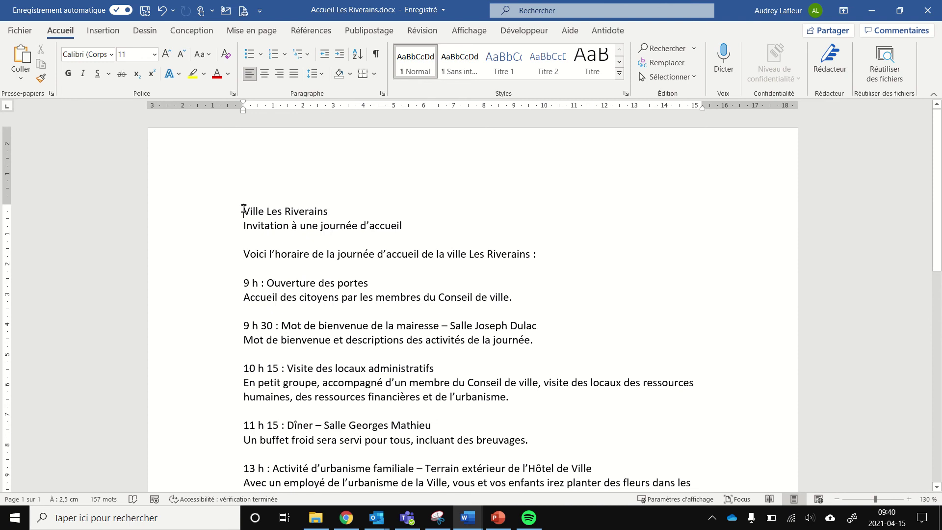
click(112, 54)
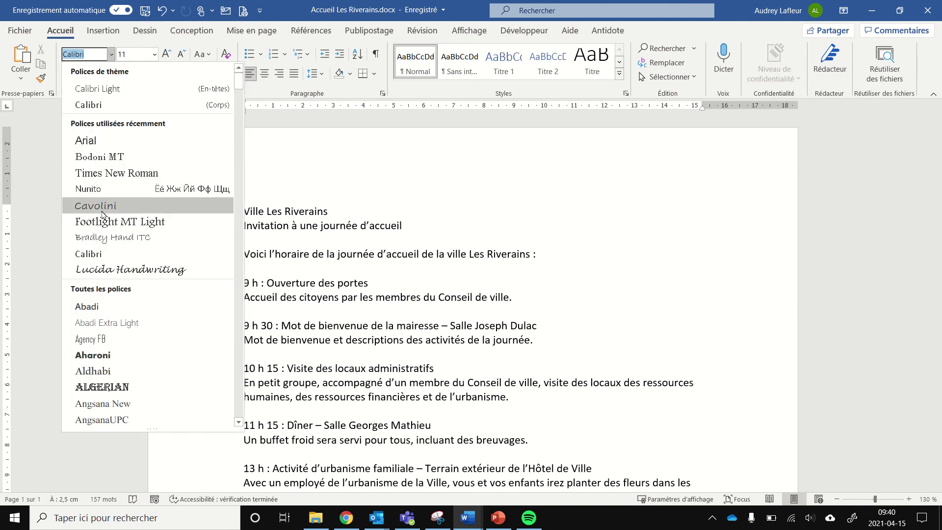
click(112, 55)
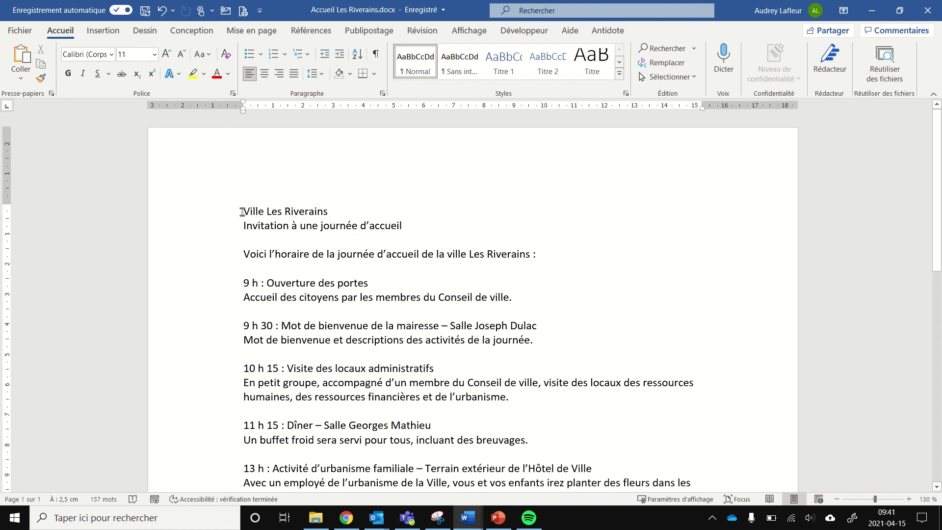
Apply the Bradley Hand ITC font to the two title lines, "Ville Les Riverains" and "Invitation à une journée d'accueil"
drag(242, 212, 414, 225)
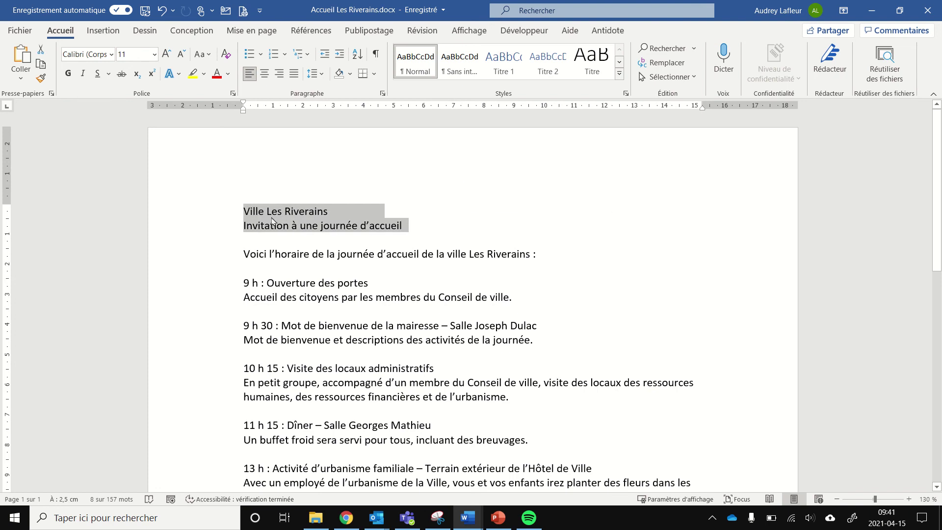
click(112, 54)
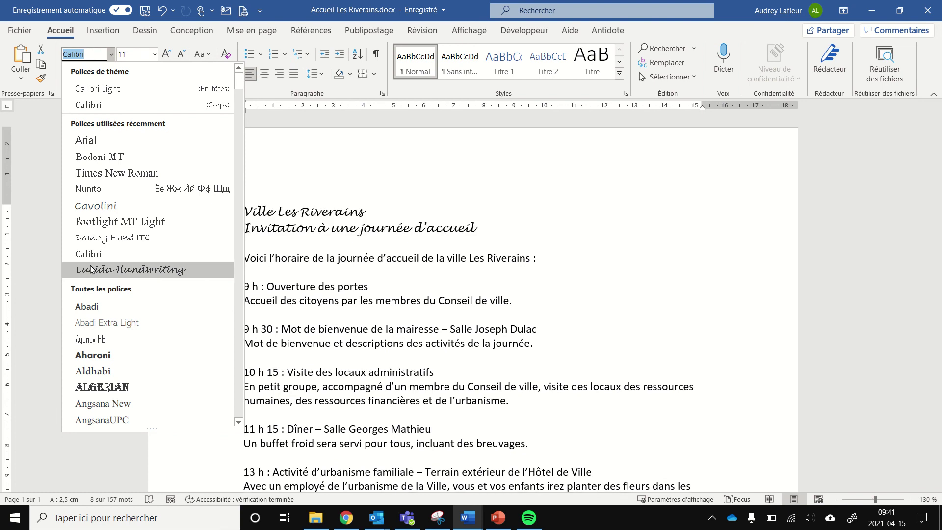
scroll(96, 351, down, 12)
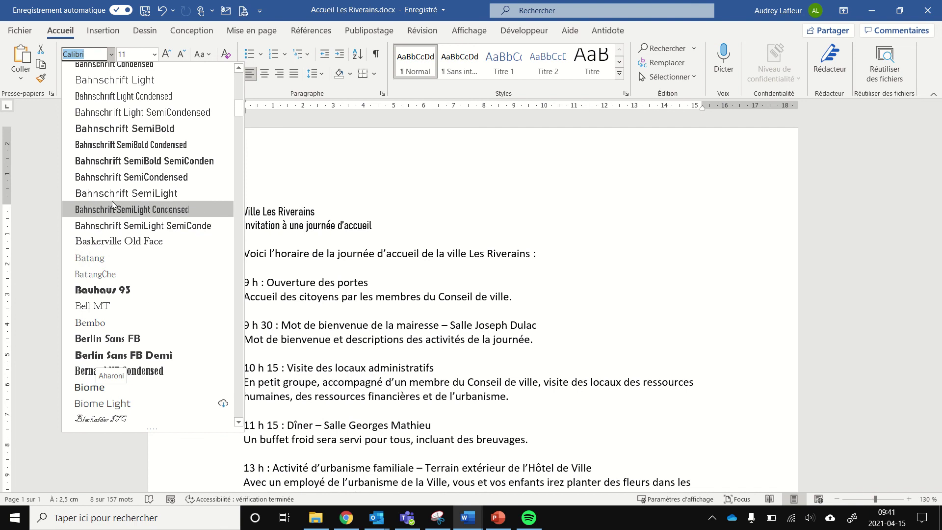
scroll(112, 335, down, 3)
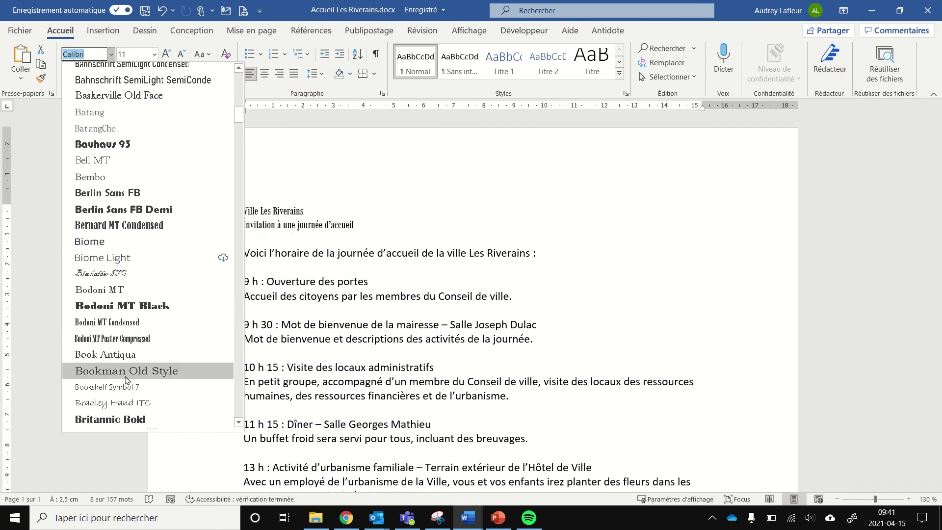
click(122, 403)
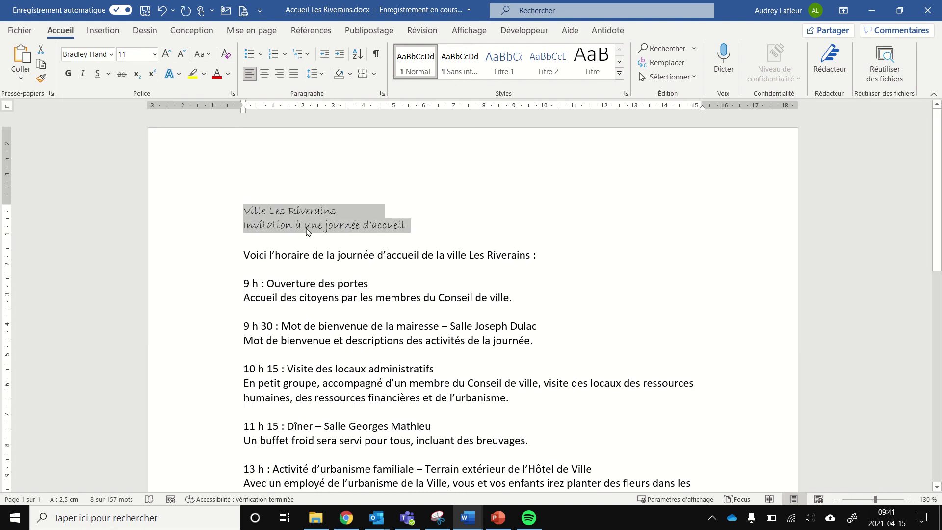
Set the font size of the two title lines to 24
click(155, 55)
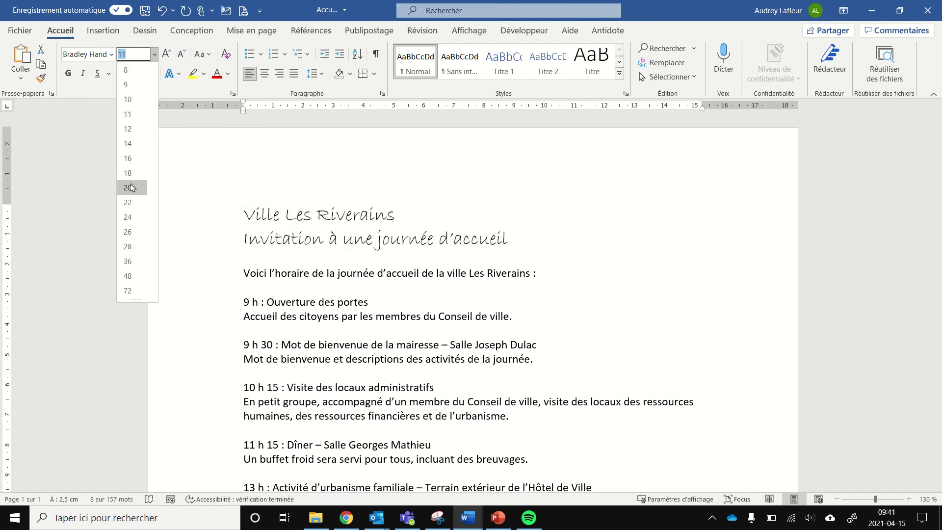
click(130, 218)
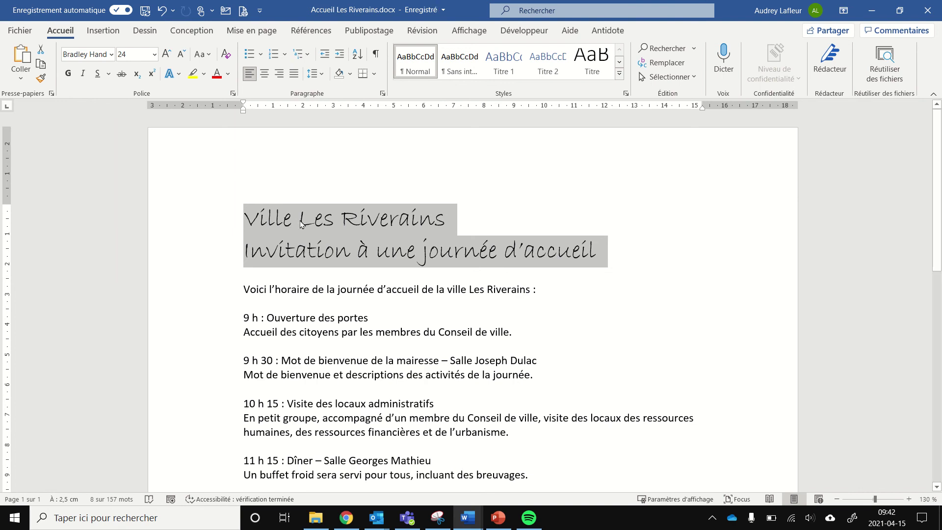
mouse_move(540, 14)
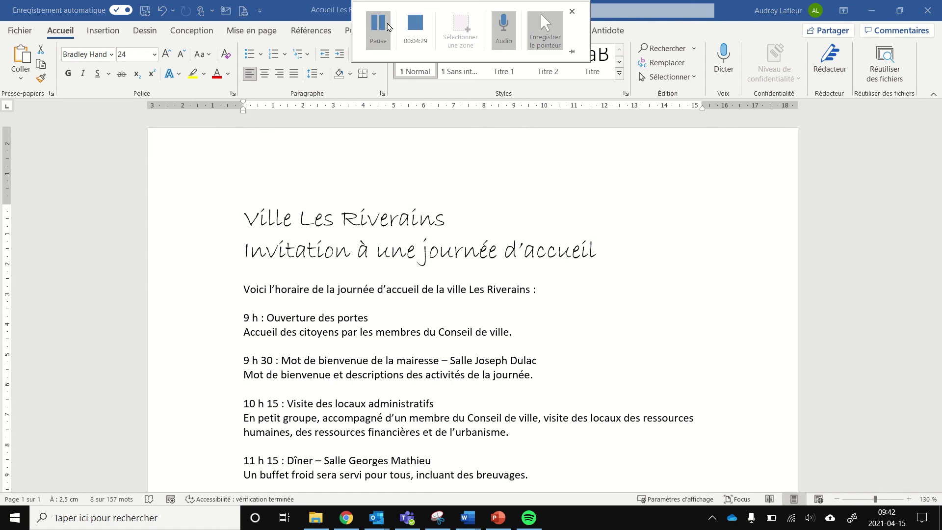